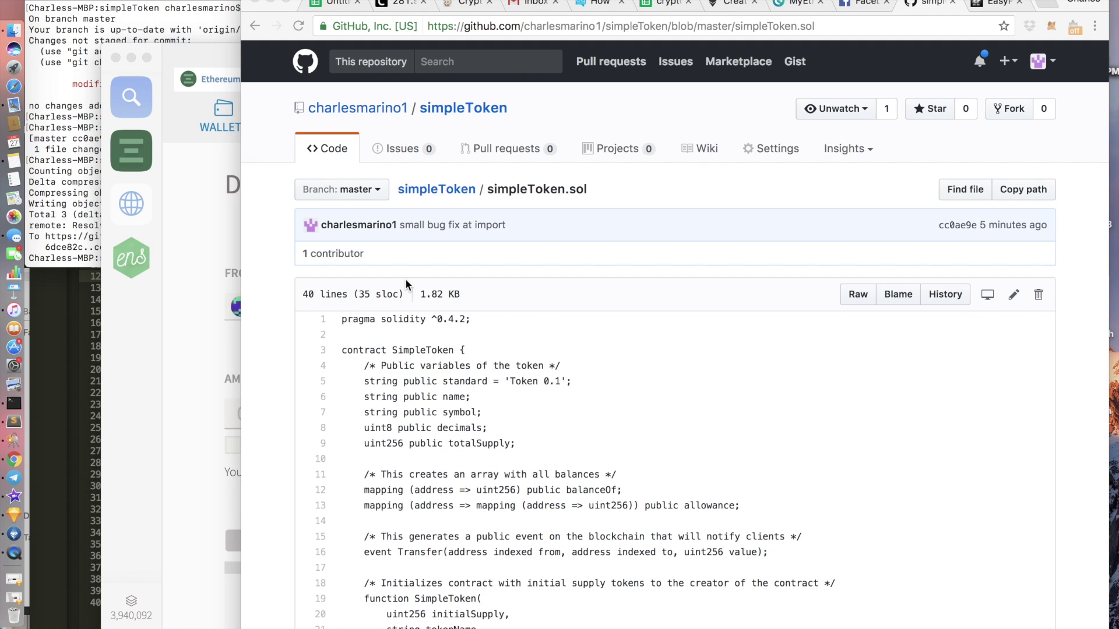
Reopen simpleToken.sol from the simpleToken GitHub repository, review its code, then return to Ethereum Wallet
{"action": "scroll", "coordinate": [405, 278], "scroll_direction": "down", "scroll_amount": 1}
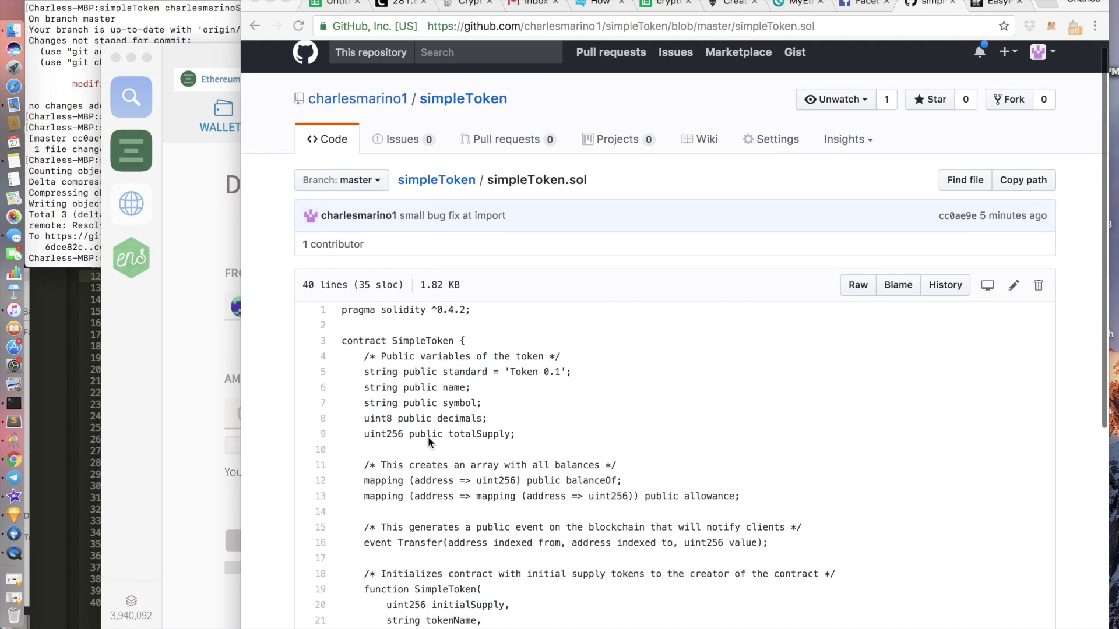
{"action": "left_click", "coordinate": [431, 181]}
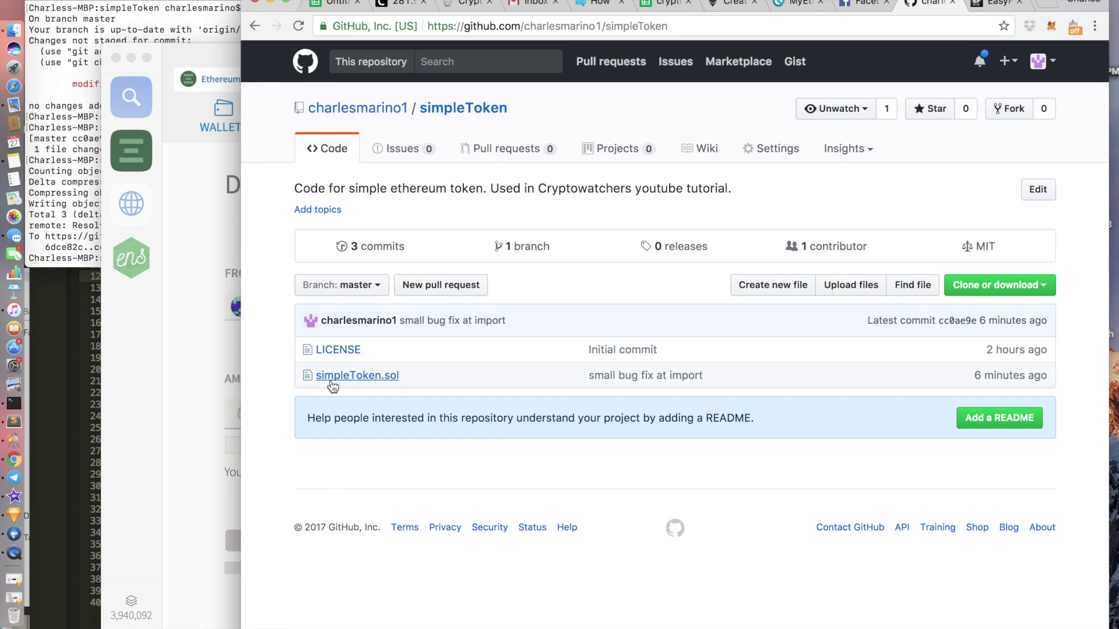
{"action": "left_click", "coordinate": [355, 377]}
{"action": "scroll", "coordinate": [361, 377], "scroll_direction": "down", "scroll_amount": 5}
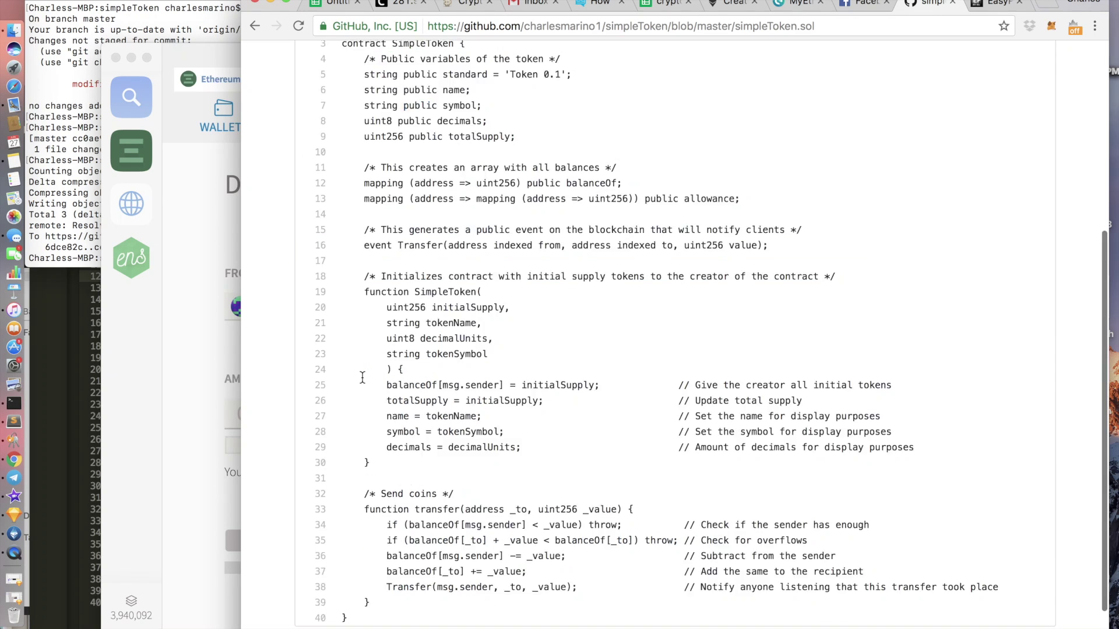
{"action": "scroll", "coordinate": [362, 377], "scroll_direction": "up", "scroll_amount": 3}
{"action": "left_click", "coordinate": [179, 370]}
{"action": "mouse_move", "coordinate": [138, 163]}
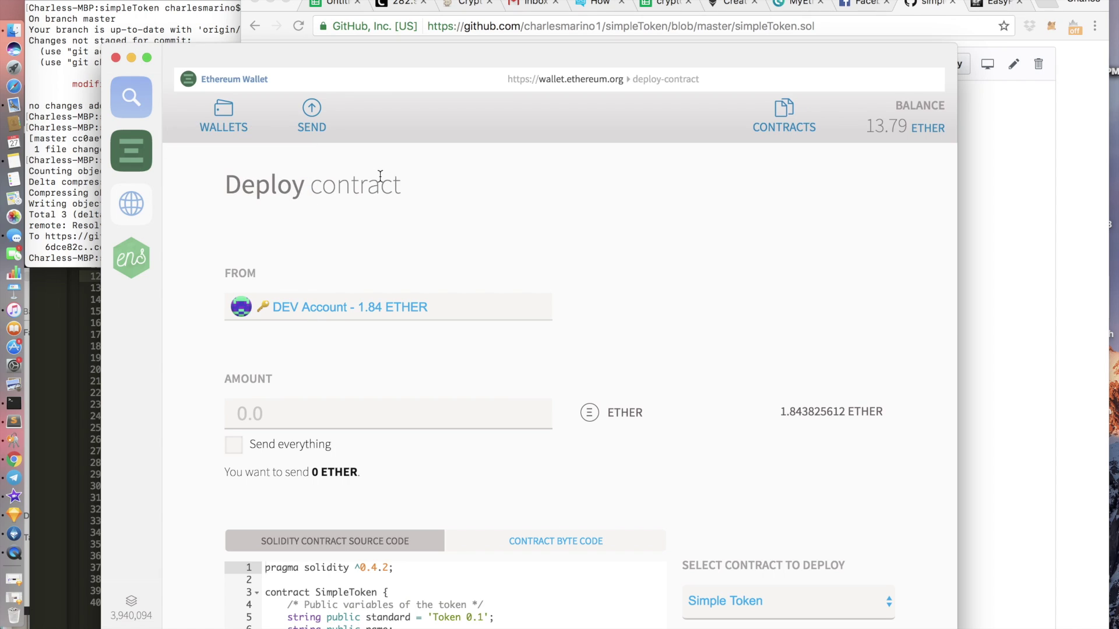
Start a new contract deployment from Contracts with DEV Account as the sender
{"action": "left_click", "coordinate": [230, 125]}
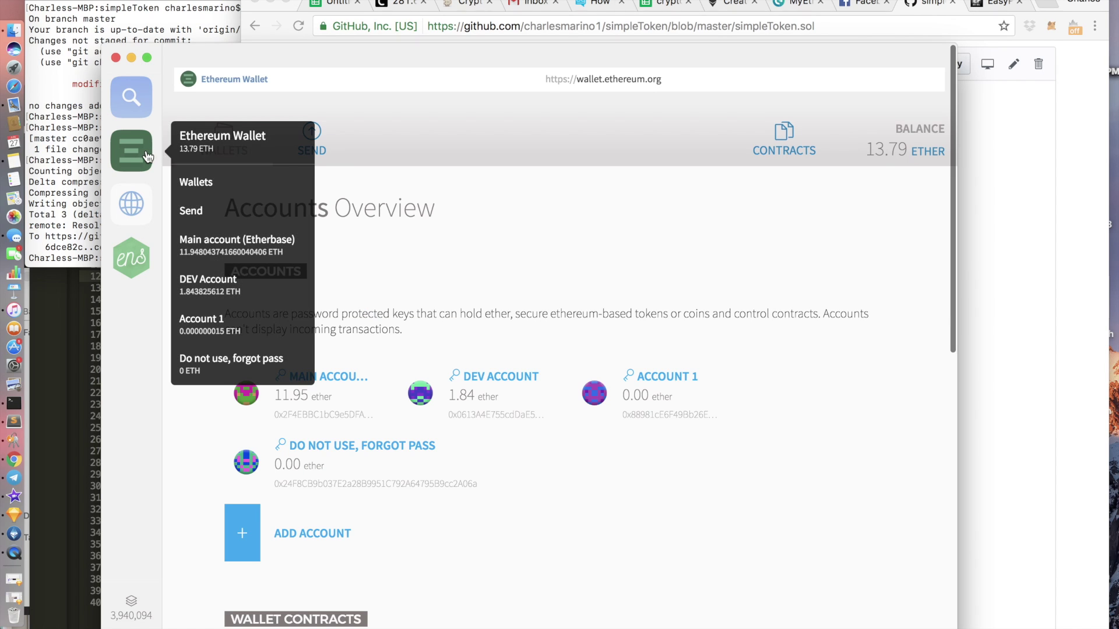
{"action": "left_click", "coordinate": [785, 133]}
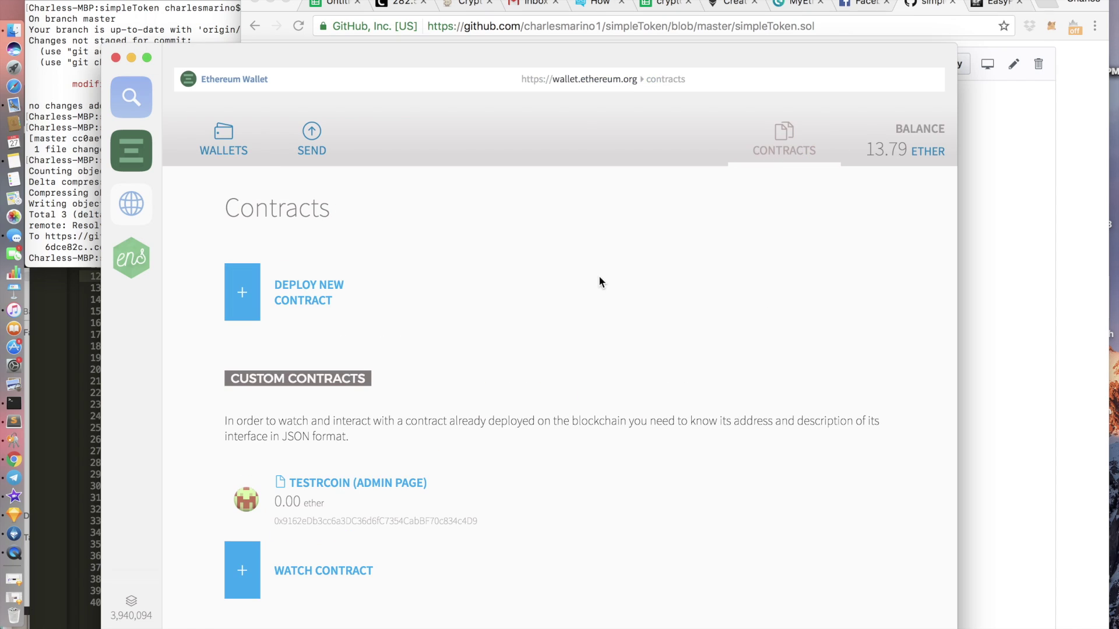
{"action": "left_click", "coordinate": [311, 289]}
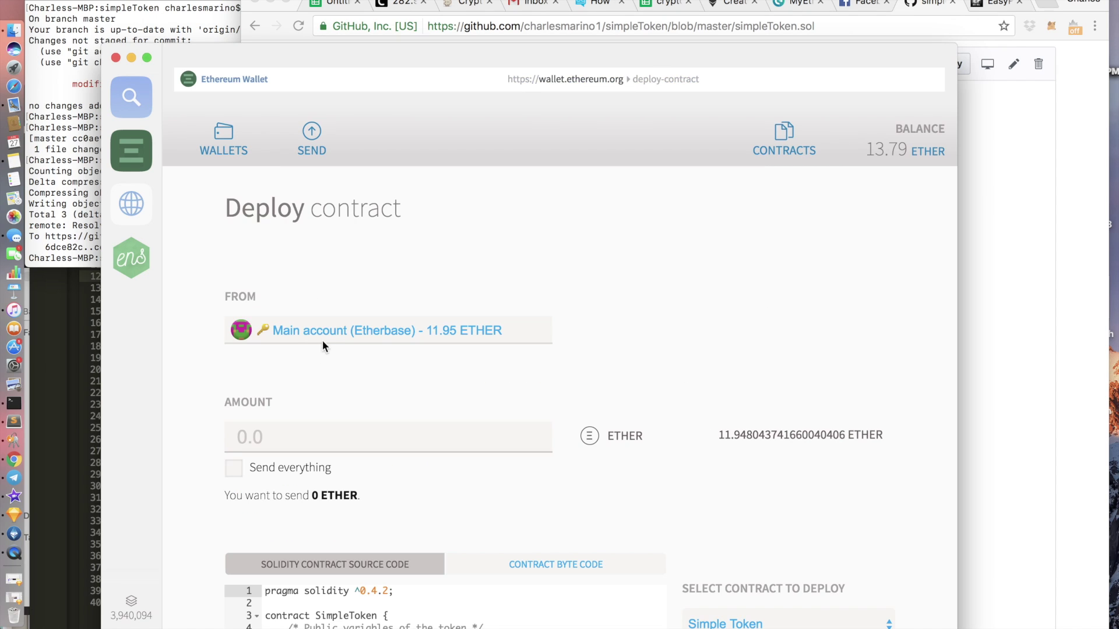
{"action": "left_click", "coordinate": [324, 338]}
{"action": "left_click", "coordinate": [324, 364]}
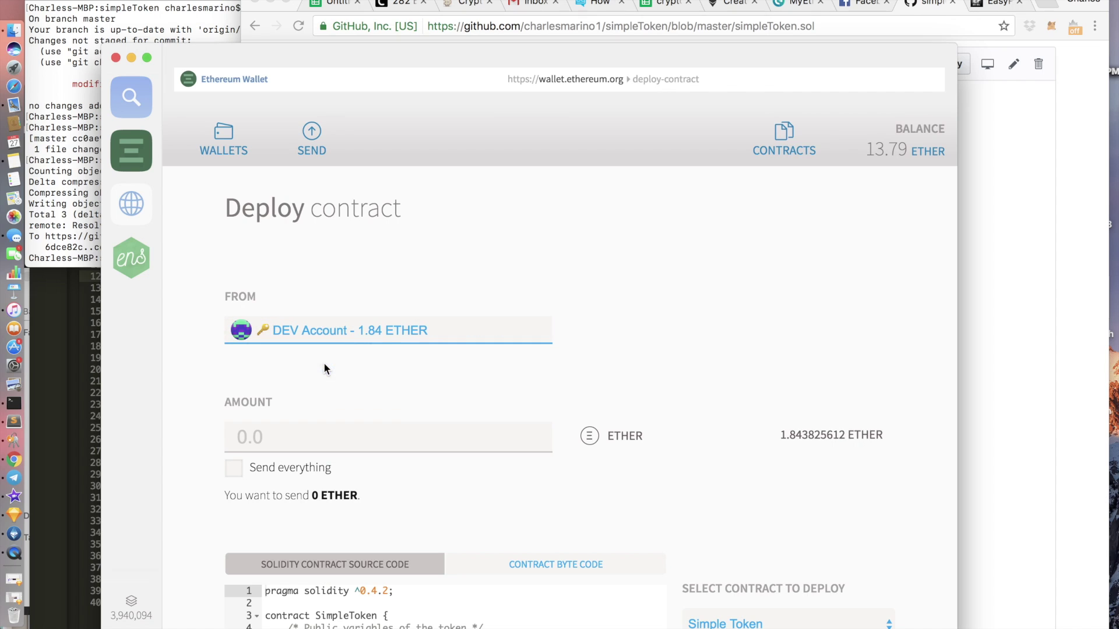
{"action": "left_click_drag", "start_coordinate": [470, 52], "coordinate": [425, 8]}
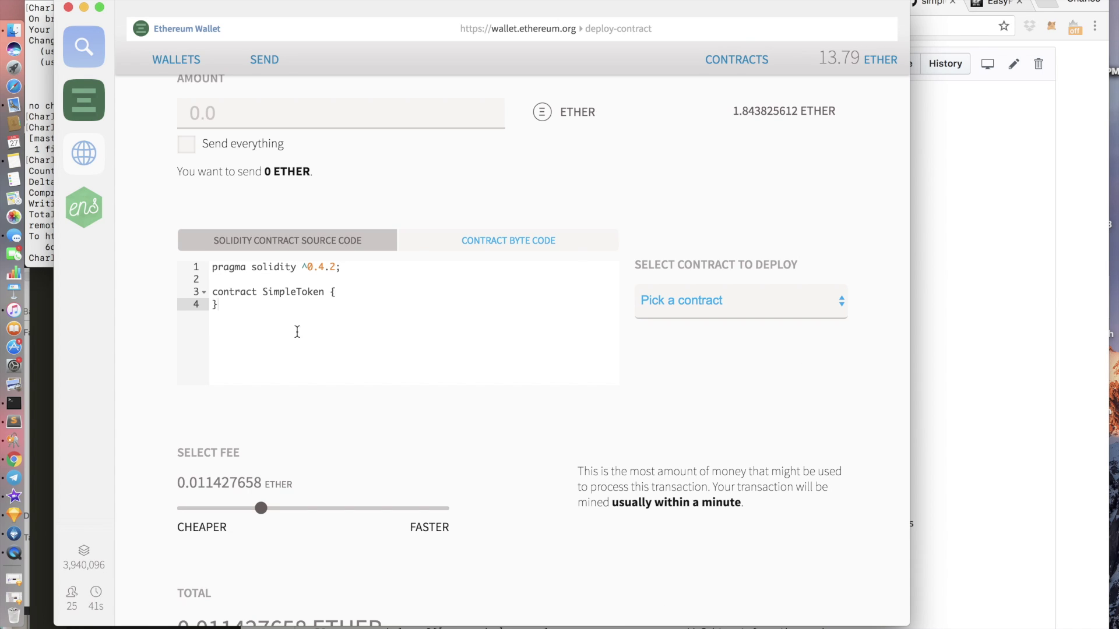
Replace the editor stub with the full simpleToken.sol source from GitHub and pick Simple Token
{"action": "key", "text": "super+a"}
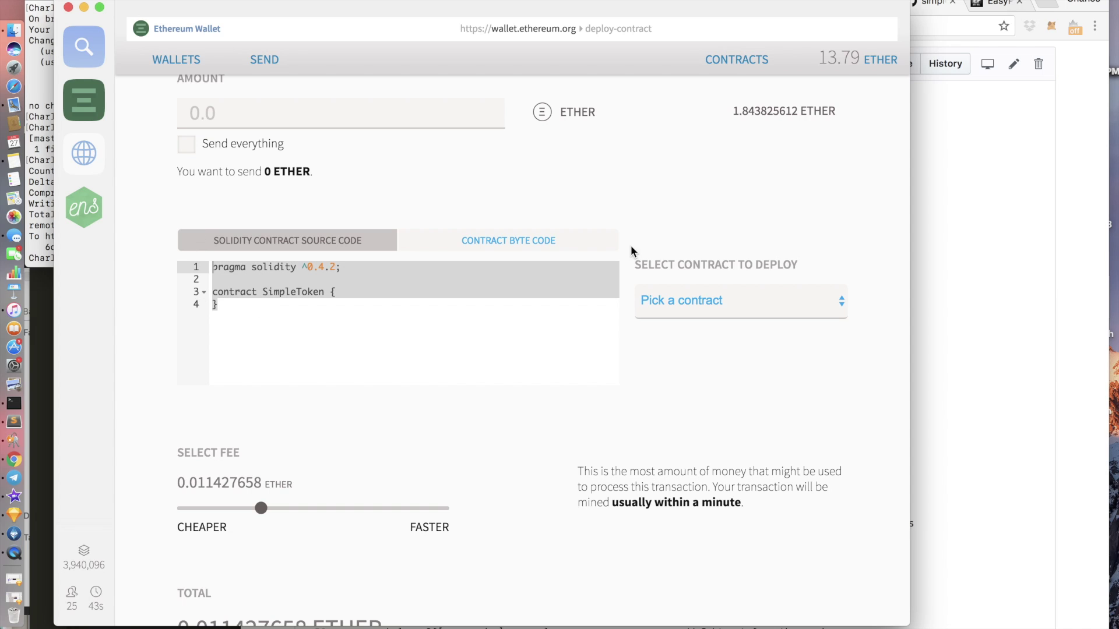
{"action": "left_click", "coordinate": [951, 256]}
{"action": "scroll", "coordinate": [749, 408], "scroll_direction": "down", "scroll_amount": 5}
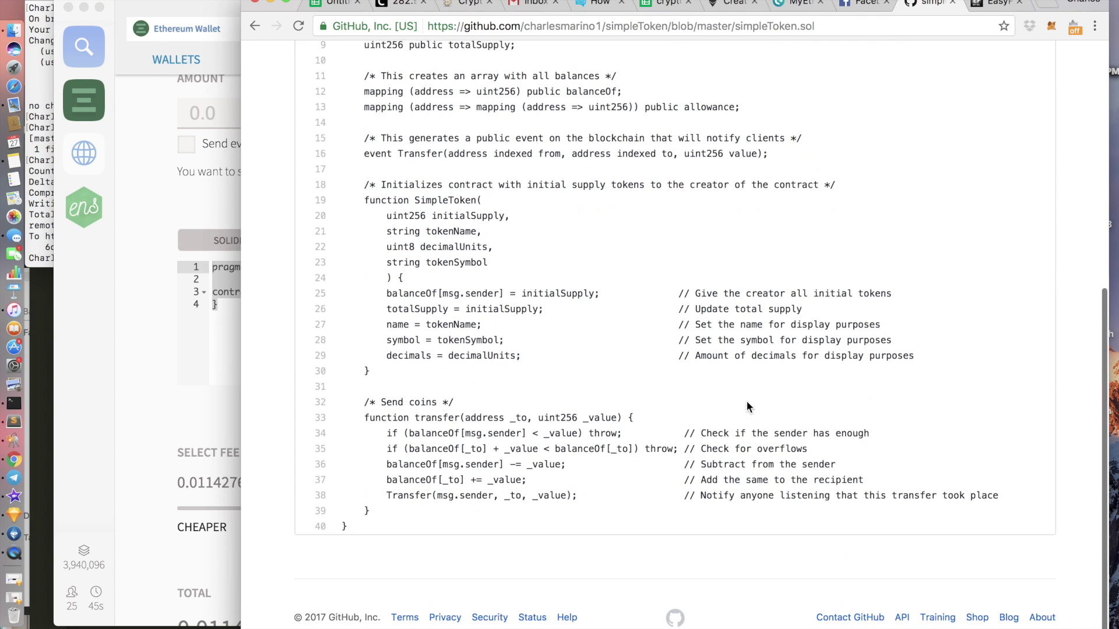
{"action": "left_click_drag", "start_coordinate": [372, 527], "coordinate": [363, 403]}
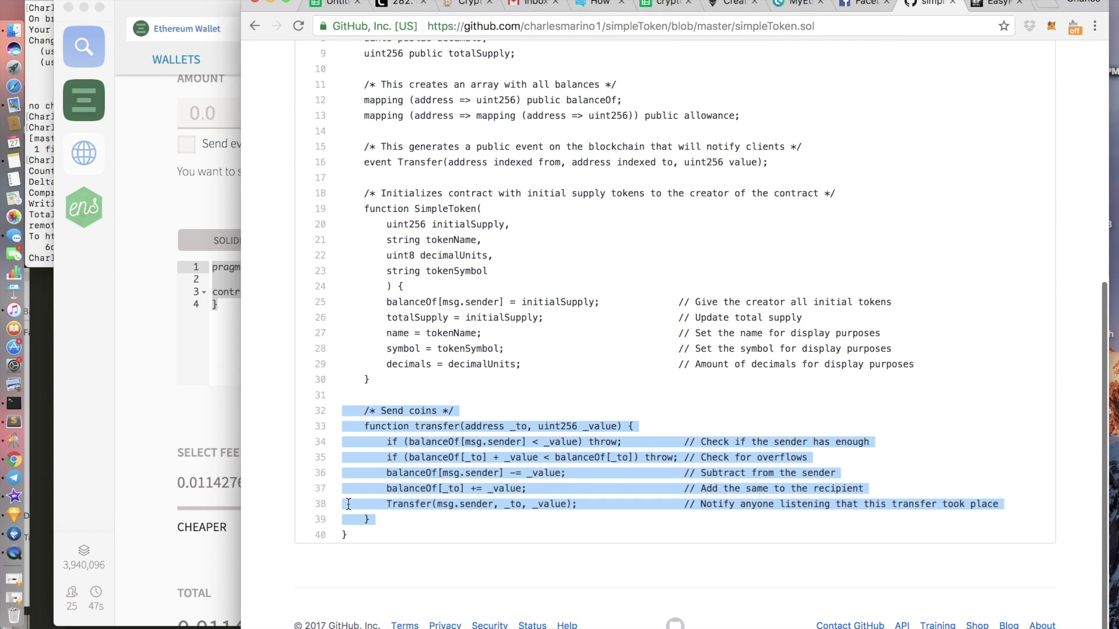
{"action": "left_click_drag", "start_coordinate": [351, 529], "coordinate": [341, 308]}
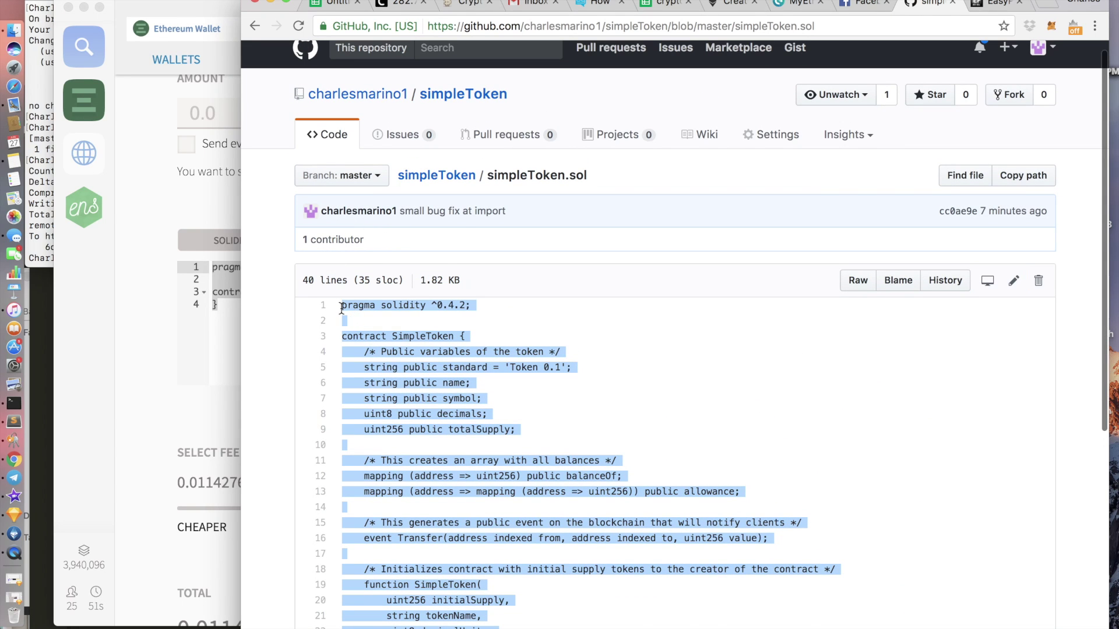
{"action": "left_click", "coordinate": [233, 306]}
{"action": "left_click_drag", "start_coordinate": [250, 315], "coordinate": [166, 243]}
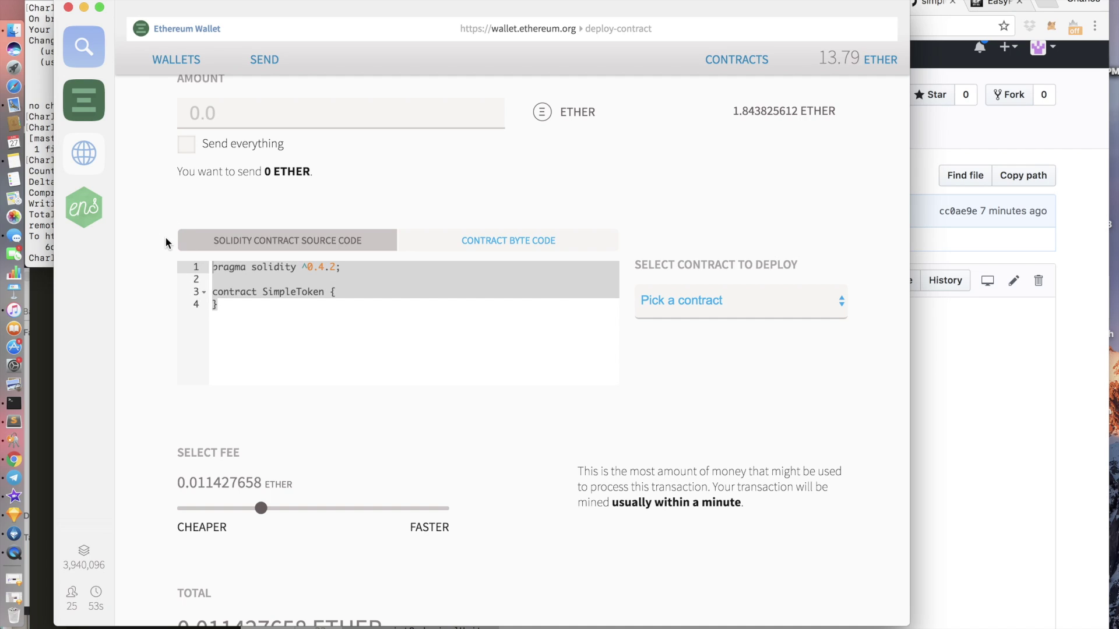
{"action": "key", "text": "super+v"}
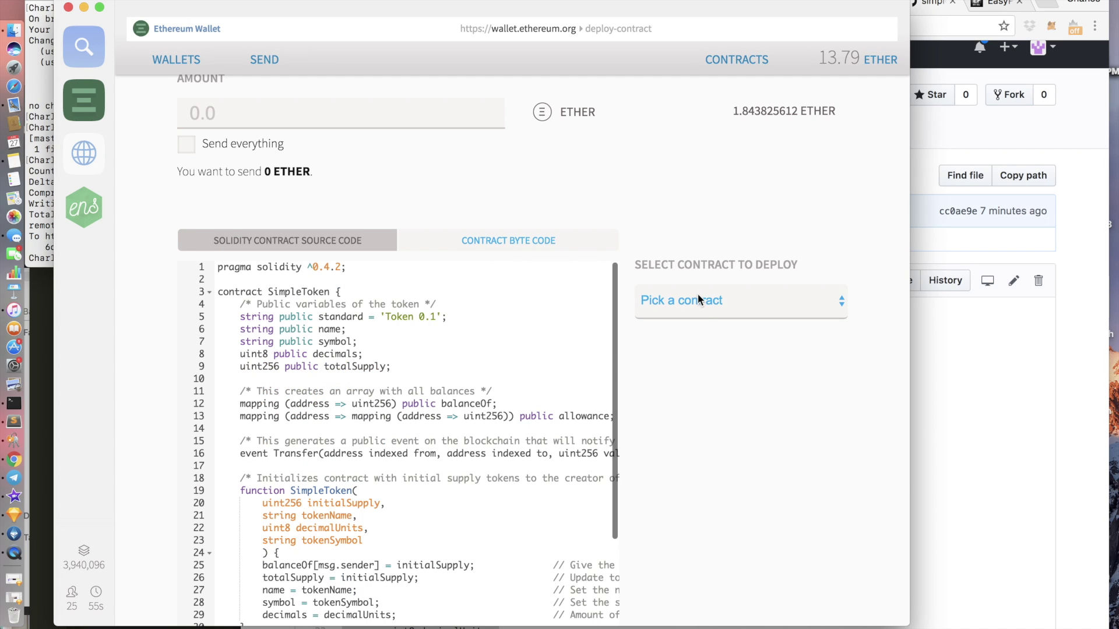
{"action": "left_click", "coordinate": [700, 303]}
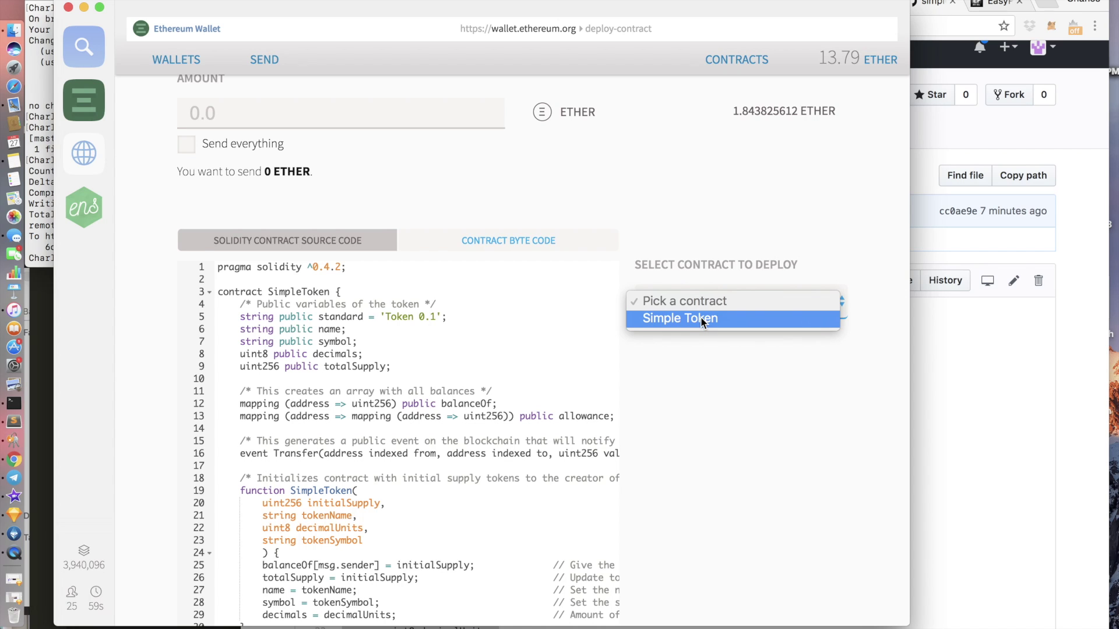
{"action": "left_click", "coordinate": [700, 317]}
Enter initial supply 1000, token name CryptoWatchersToken and 0 decimal units, then select Token symbol
{"action": "scroll", "coordinate": [644, 355], "scroll_direction": "down", "scroll_amount": 3}
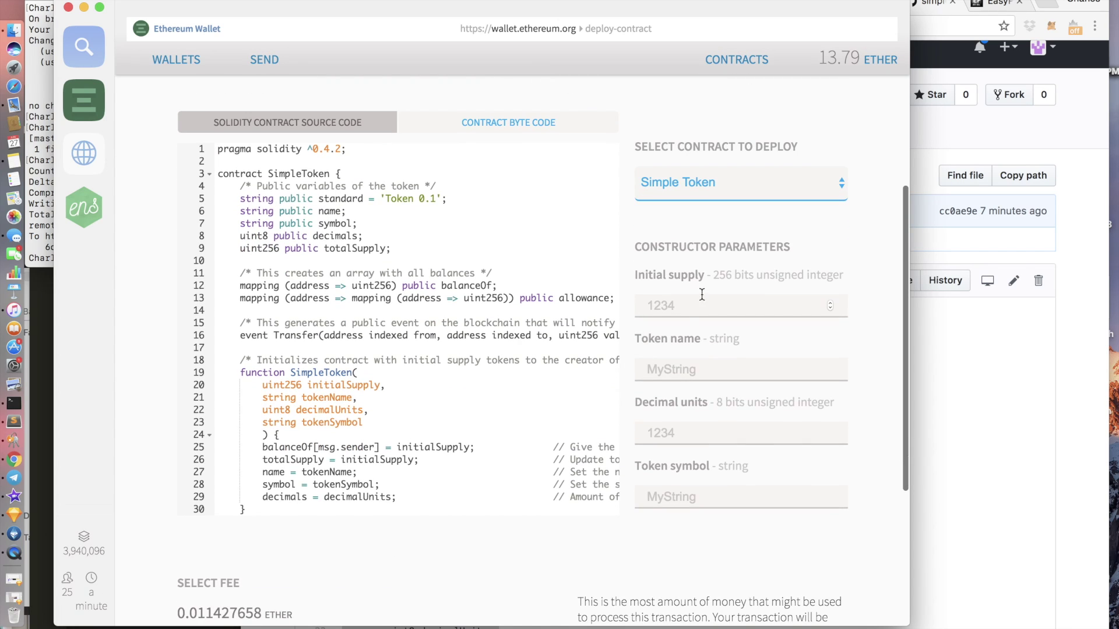
{"action": "left_click", "coordinate": [688, 309]}
{"action": "type", "text": "1000"}
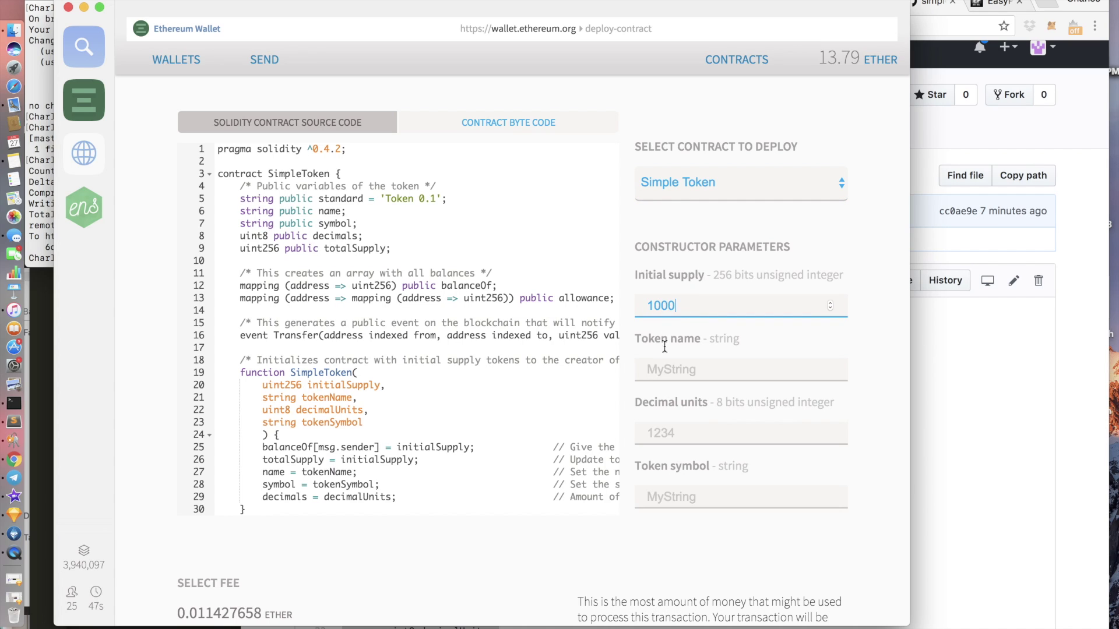
{"action": "left_click", "coordinate": [661, 371]}
{"action": "type", "text": "Crypto"}
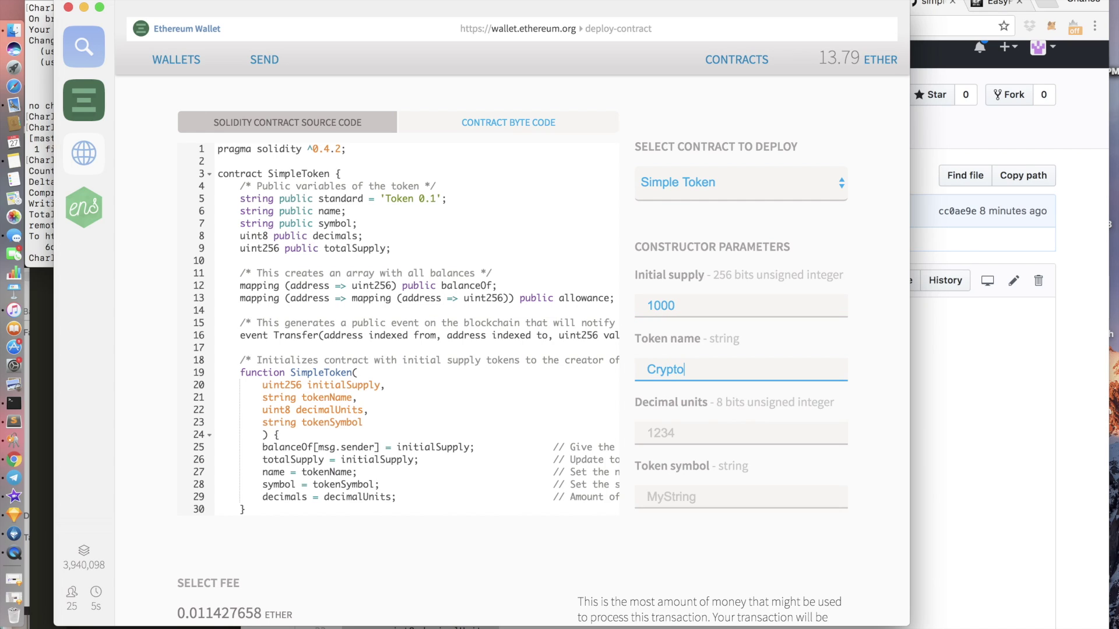
{"action": "type", "text": "WatchersToken"}
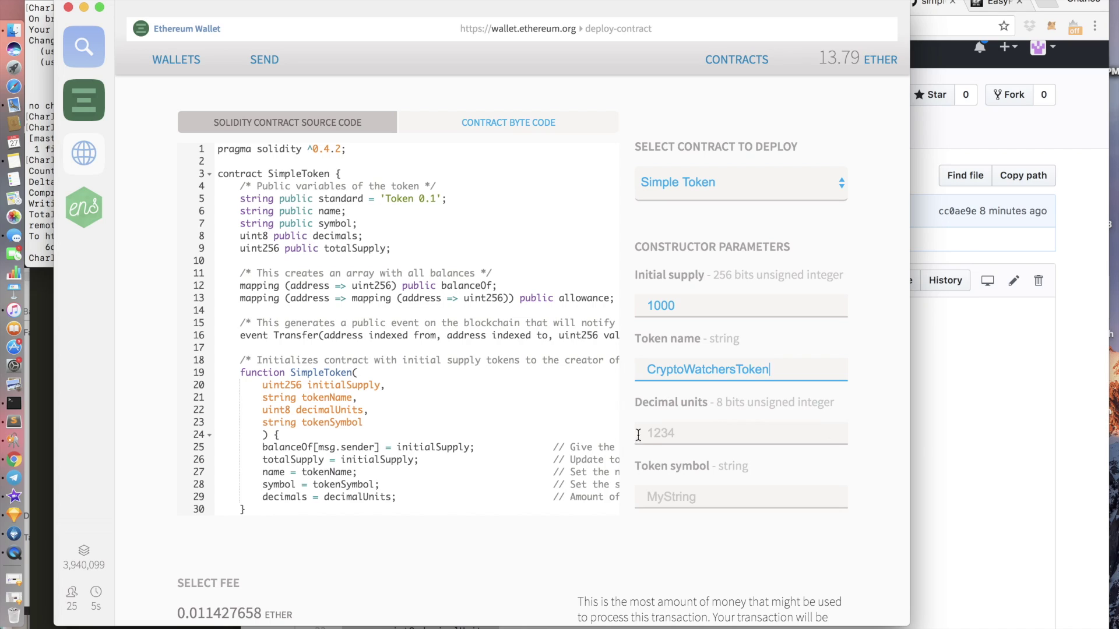
{"action": "left_click", "coordinate": [661, 431]}
{"action": "type", "text": "0"}
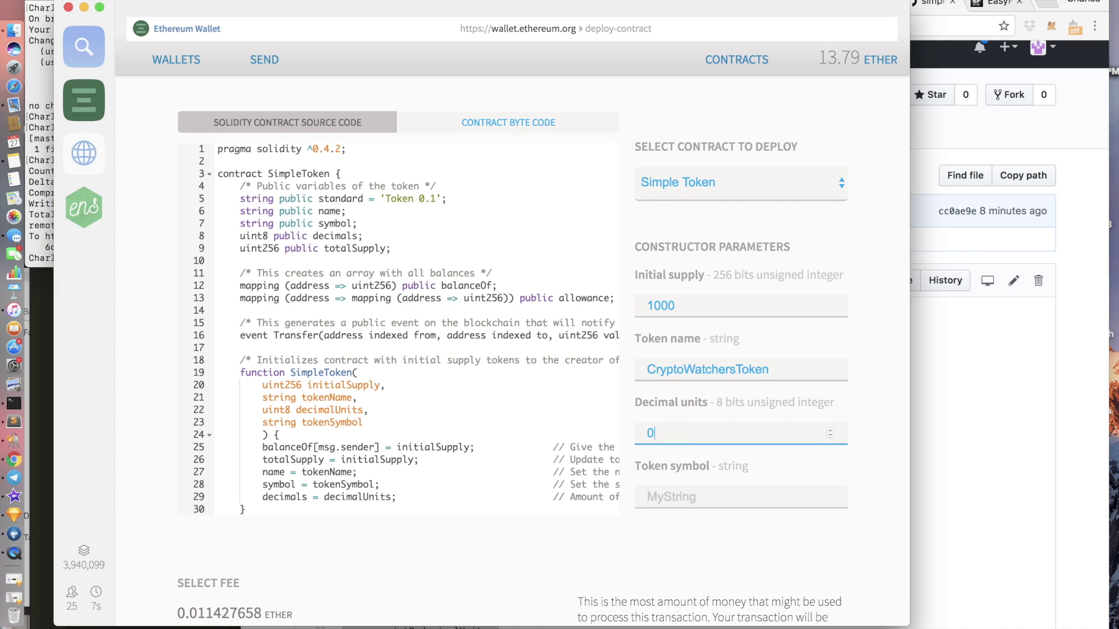
{"action": "left_click", "coordinate": [704, 499]}
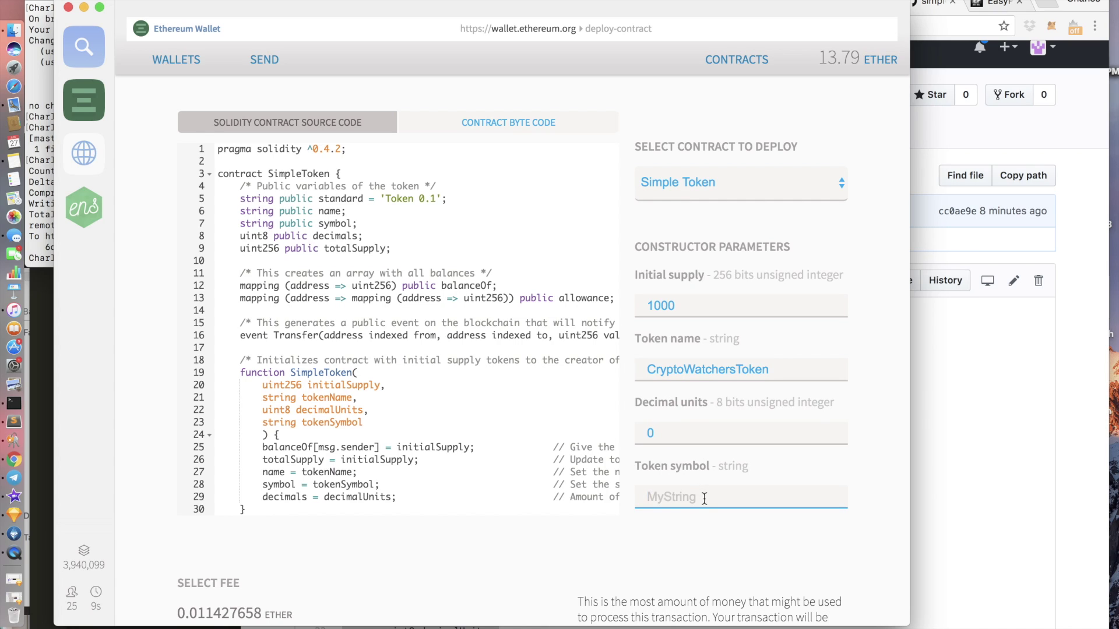
Enter token symbol CTW and lower the deployment fee to 0.005713829 ether
{"action": "type", "text": "CTW"}
{"action": "scroll", "coordinate": [531, 603], "scroll_direction": "down", "scroll_amount": 2}
{"action": "scroll", "coordinate": [504, 565], "scroll_direction": "down", "scroll_amount": 4}
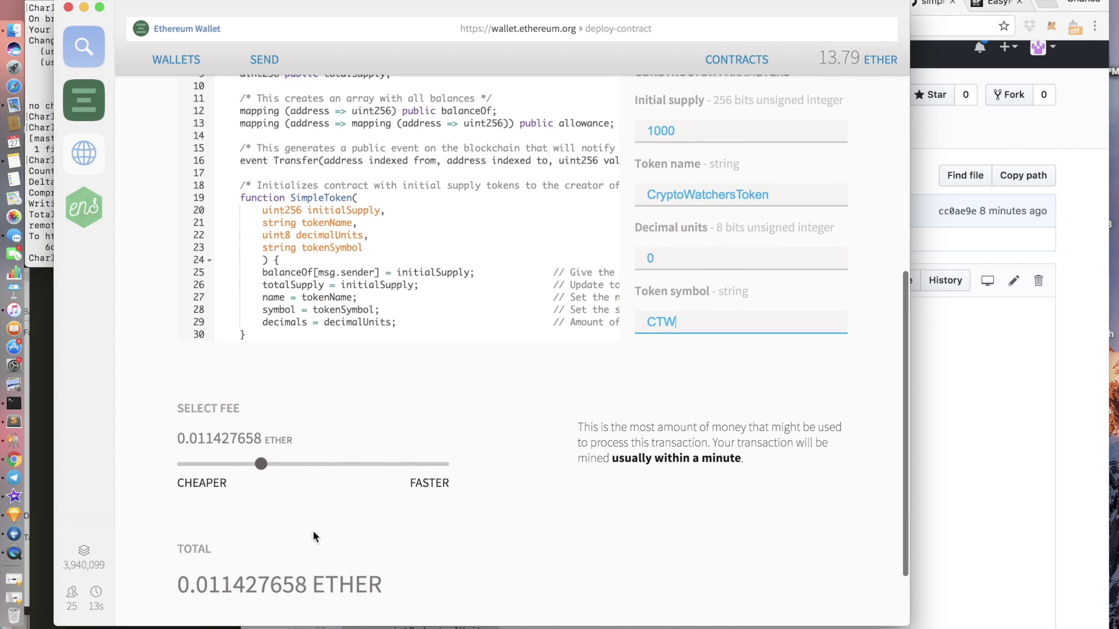
{"action": "left_click_drag", "start_coordinate": [260, 464], "coordinate": [233, 466]}
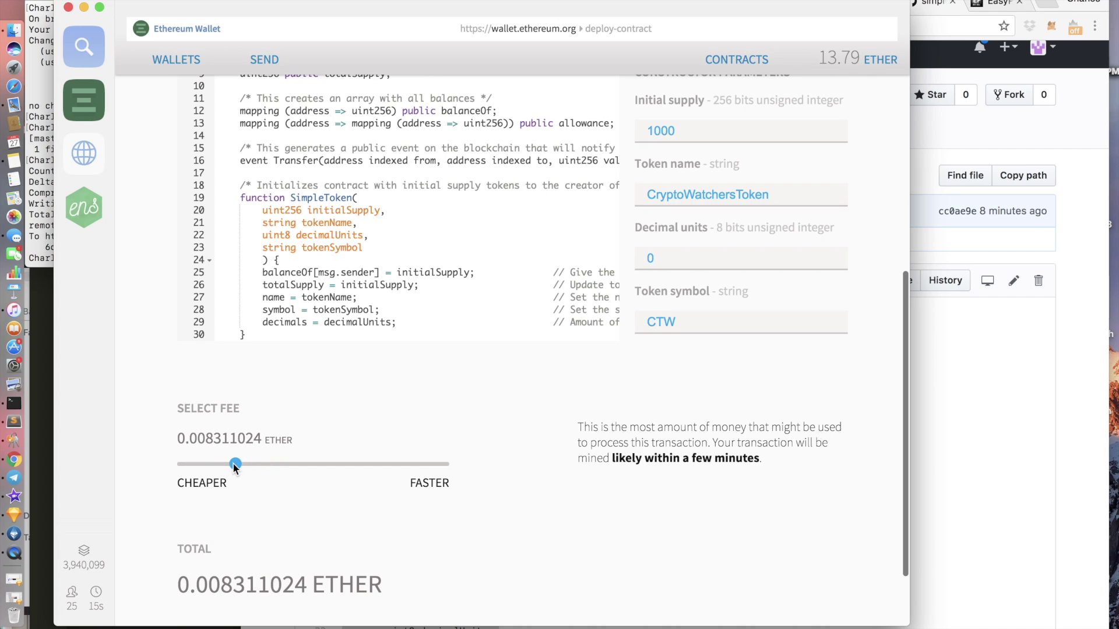
{"action": "left_click_drag", "start_coordinate": [233, 463], "coordinate": [205, 464]}
{"action": "scroll", "coordinate": [318, 502], "scroll_direction": "down", "scroll_amount": 3}
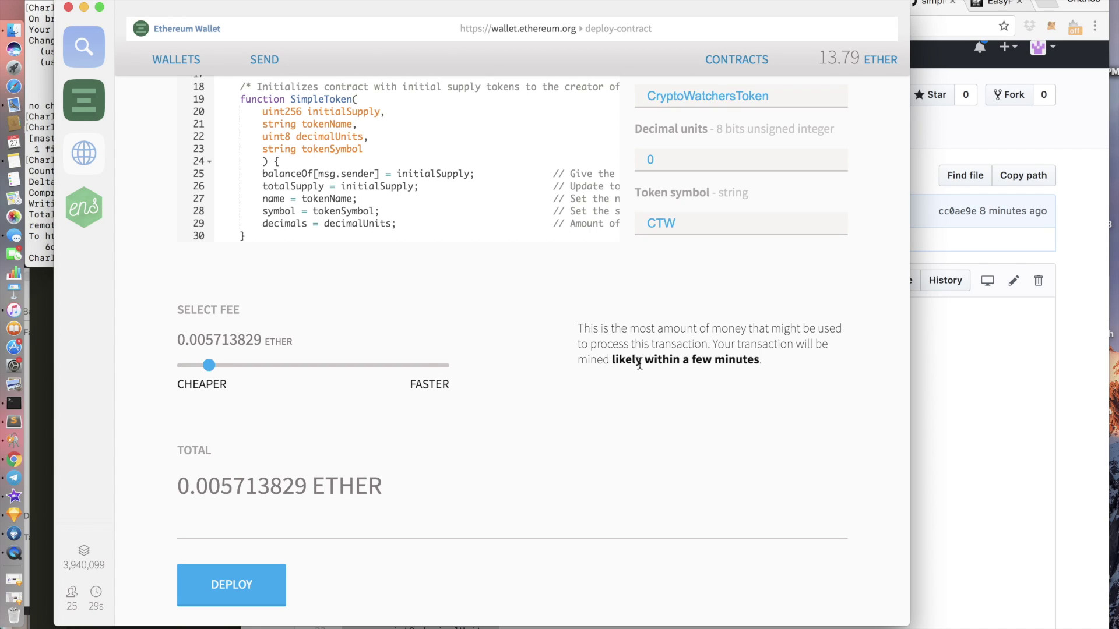
Review the fee and mining-time note, then deploy the token contract
{"action": "left_click_drag", "start_coordinate": [638, 326], "coordinate": [750, 375]}
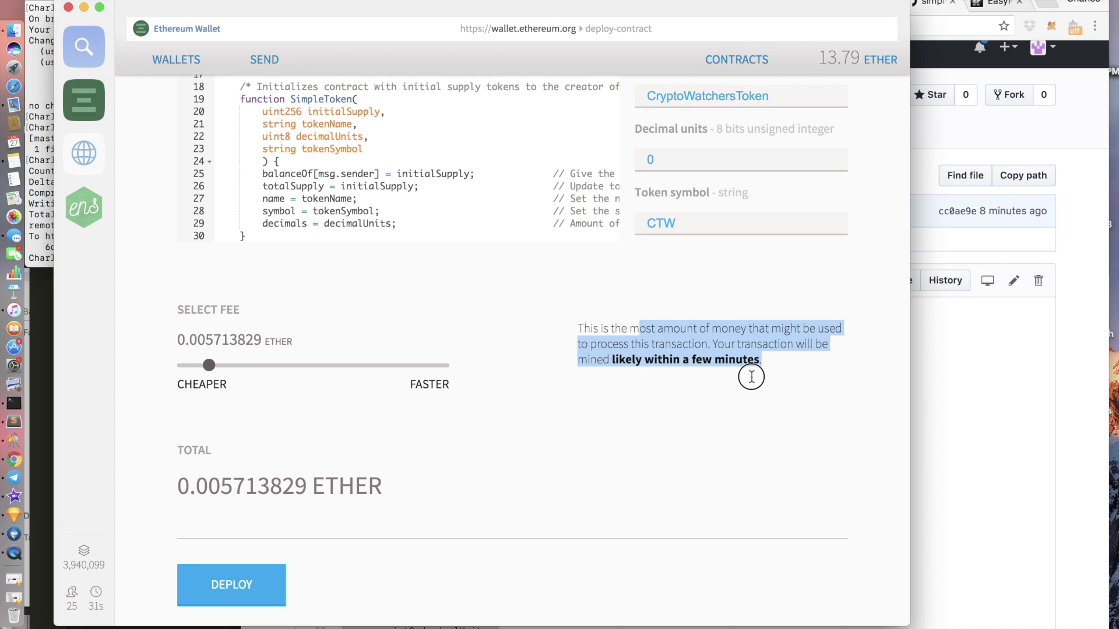
{"action": "left_click", "coordinate": [754, 380]}
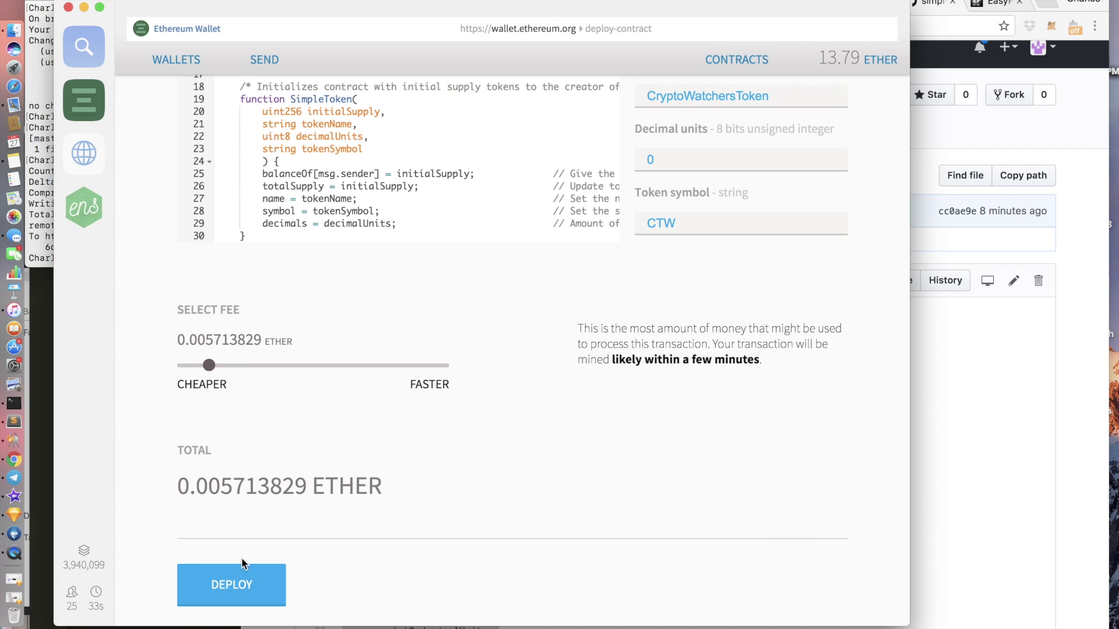
{"action": "left_click", "coordinate": [274, 574]}
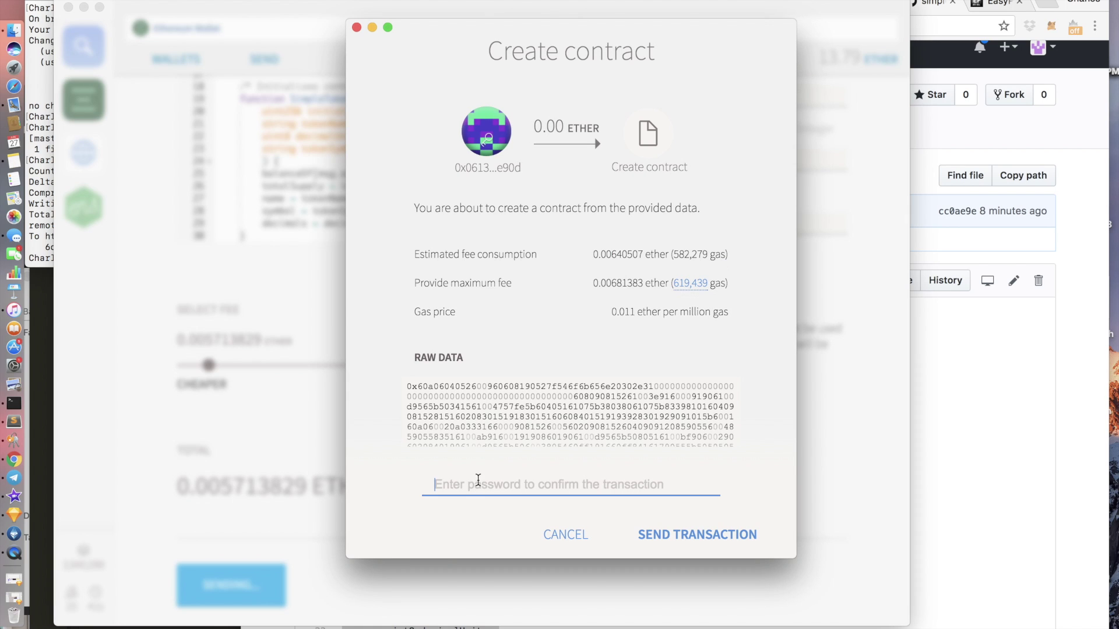
Cap the maximum gas at 582,439, enter the account password and send the transaction
{"action": "double_click", "coordinate": [689, 284]}
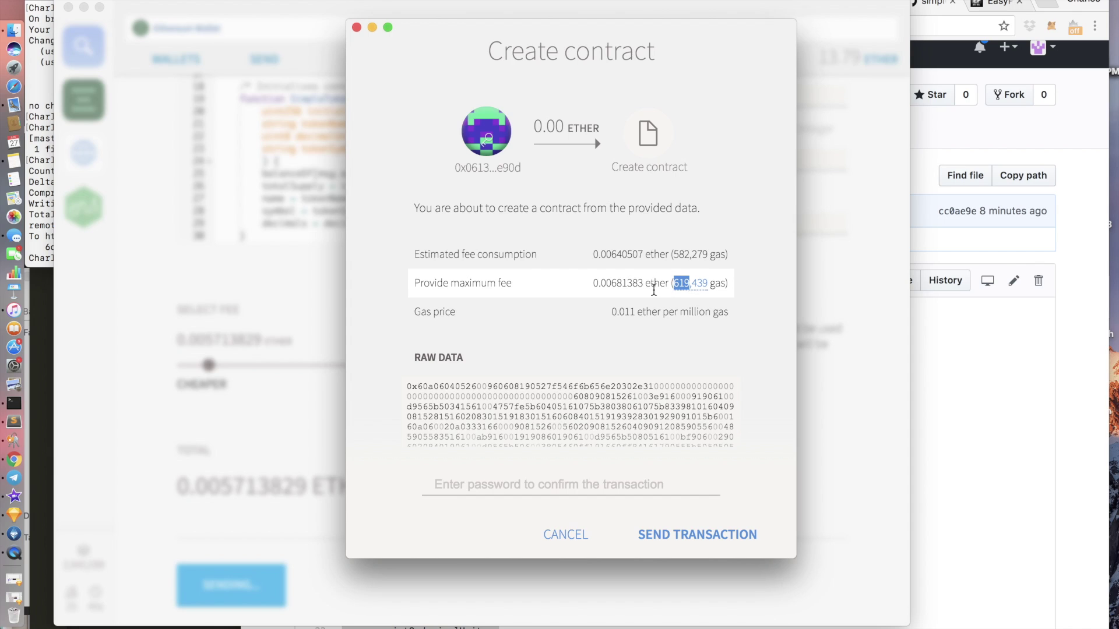
{"action": "type", "text": "582"}
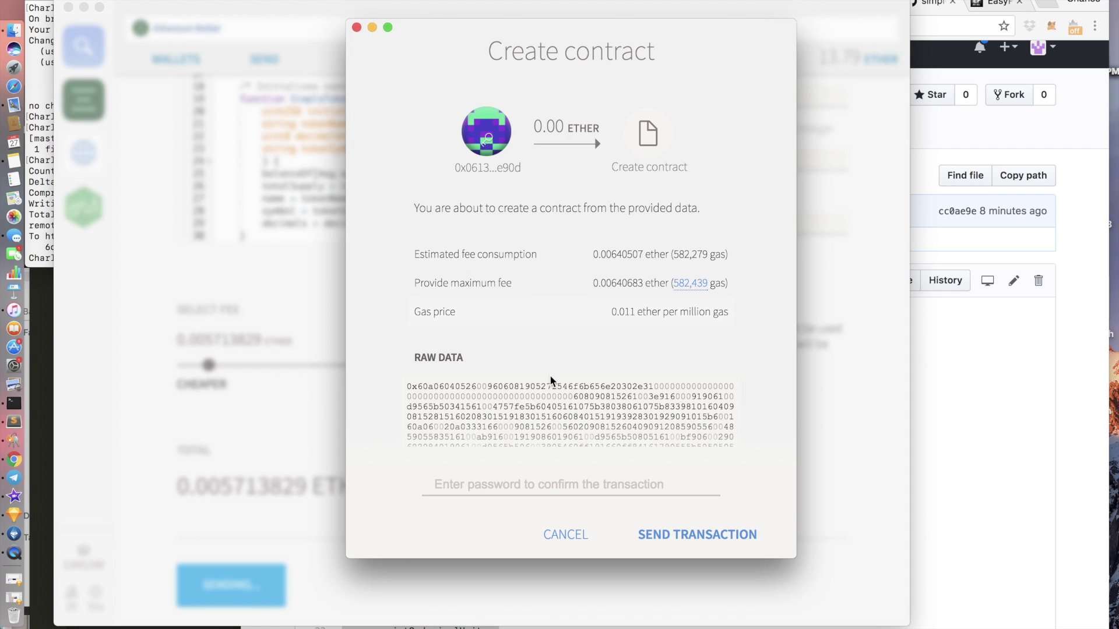
{"action": "scroll", "coordinate": [550, 379], "scroll_direction": "down", "scroll_amount": 1}
{"action": "left_click", "coordinate": [488, 484]}
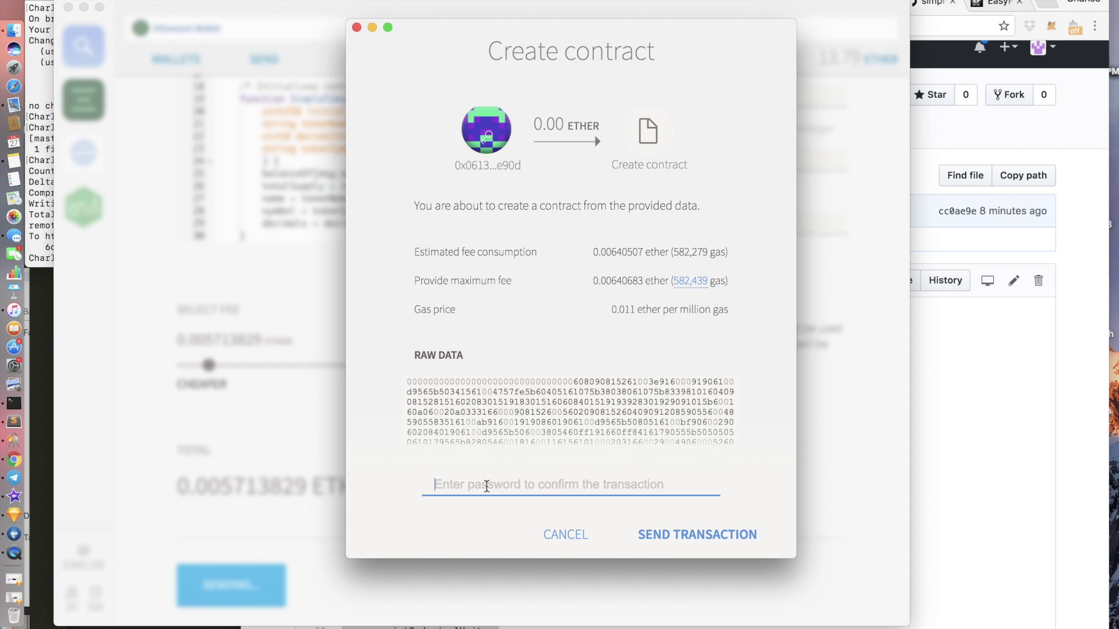
{"action": "type", "text": "••••••••••"}
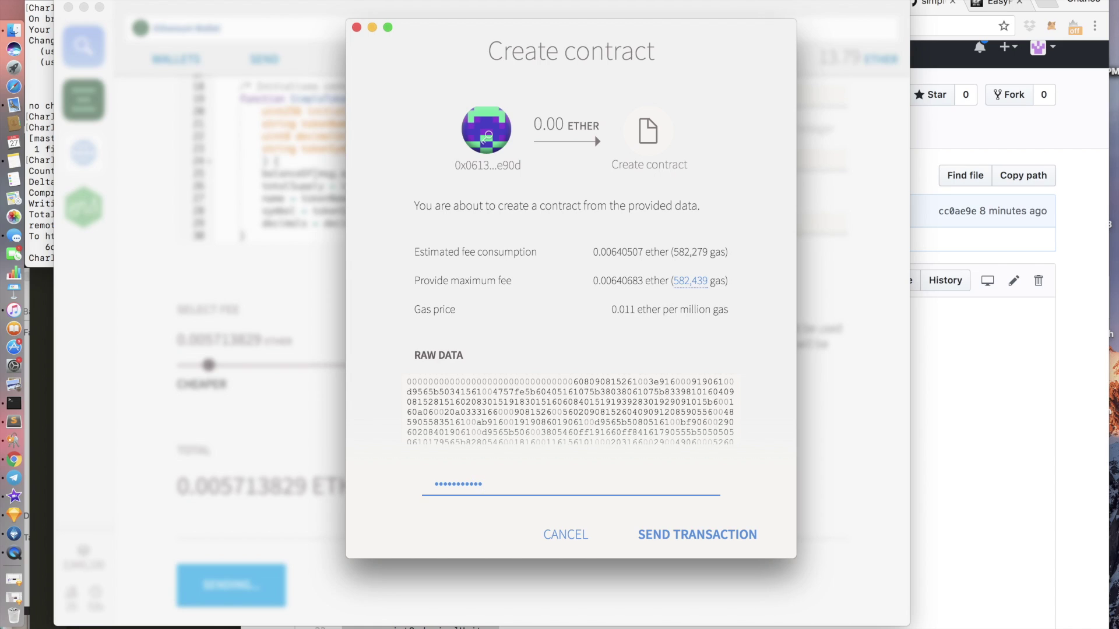
{"action": "left_click", "coordinate": [660, 543]}
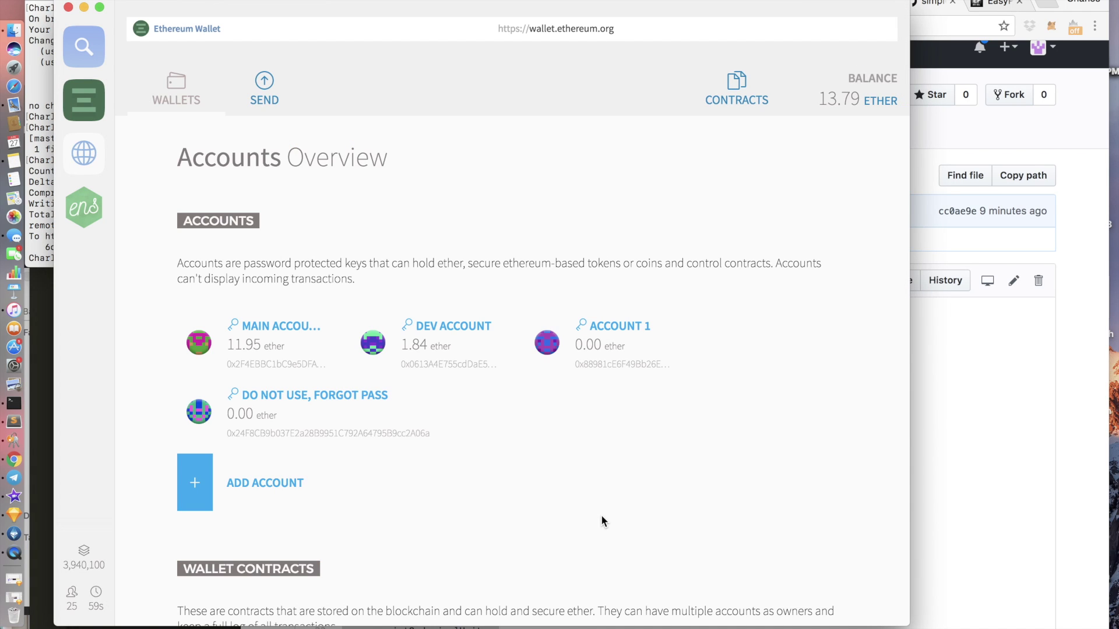
Open DEV Account and inspect the pending Created contract transaction
{"action": "left_click", "coordinate": [441, 326]}
{"action": "scroll", "coordinate": [440, 310], "scroll_direction": "down", "scroll_amount": 5}
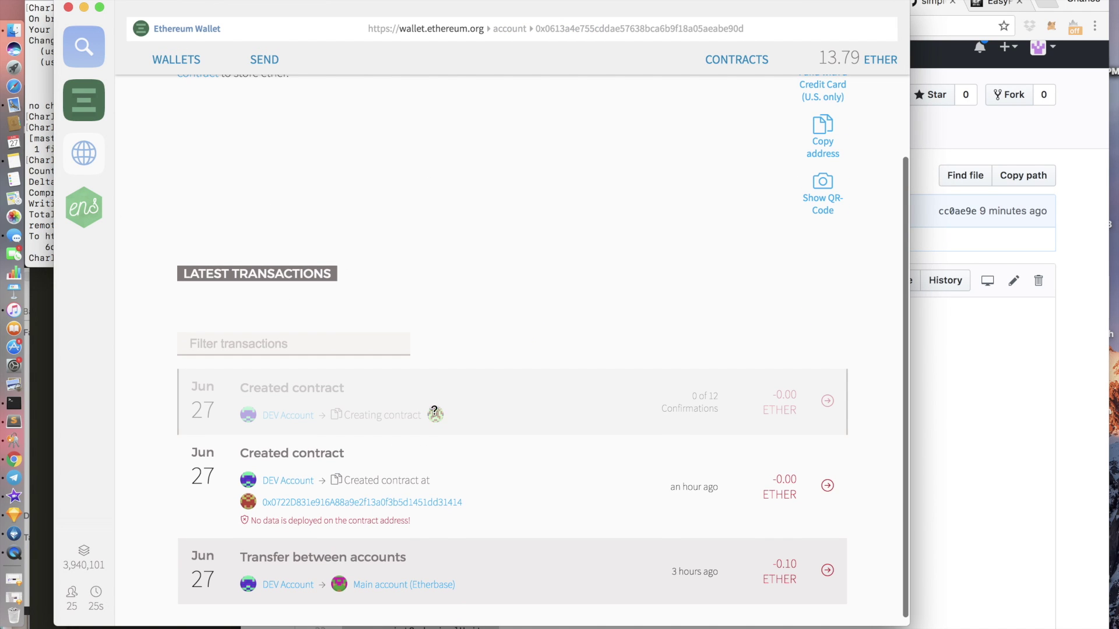
{"action": "scroll", "coordinate": [304, 427], "scroll_direction": "up", "scroll_amount": 1}
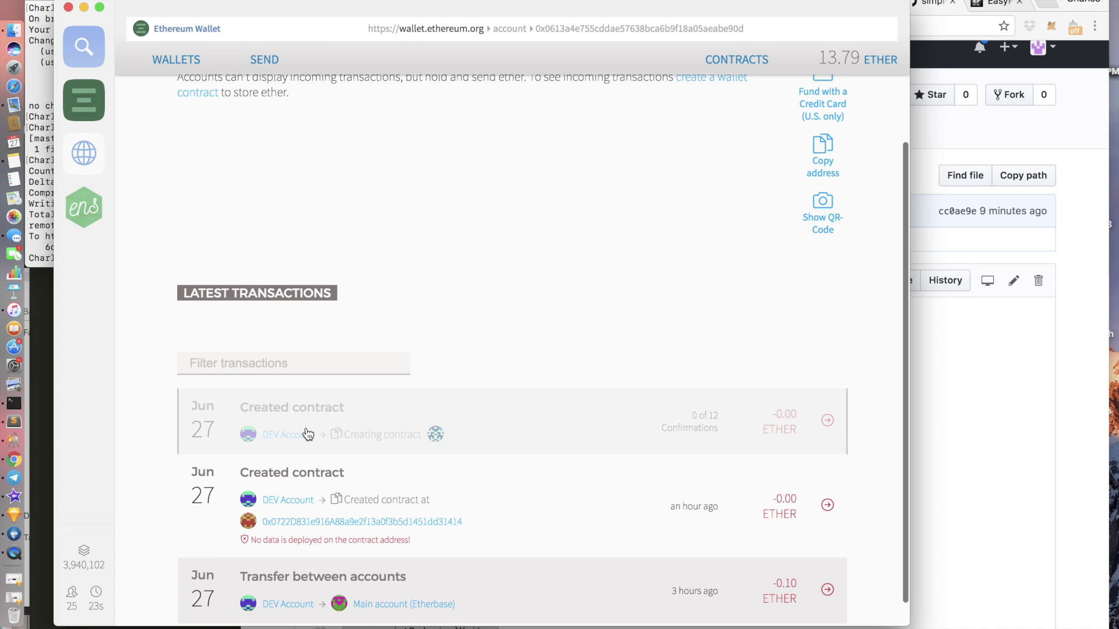
{"action": "scroll", "coordinate": [306, 430], "scroll_direction": "up", "scroll_amount": 4}
{"action": "scroll", "coordinate": [307, 434], "scroll_direction": "down", "scroll_amount": 4}
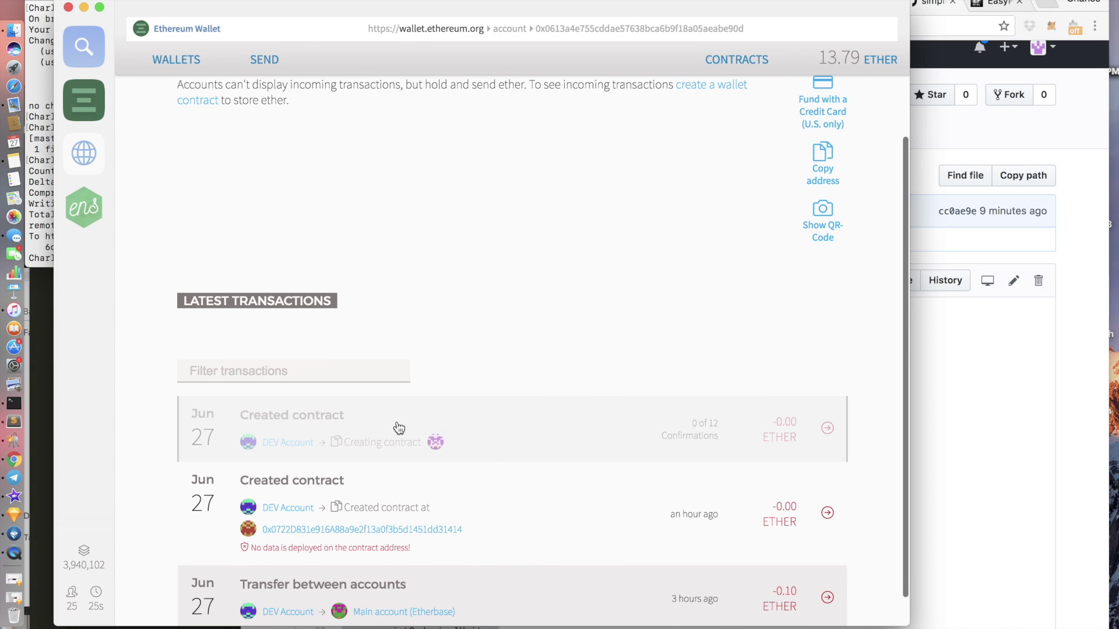
{"action": "left_click", "coordinate": [487, 451]}
{"action": "scroll", "coordinate": [488, 451], "scroll_direction": "down", "scroll_amount": 3}
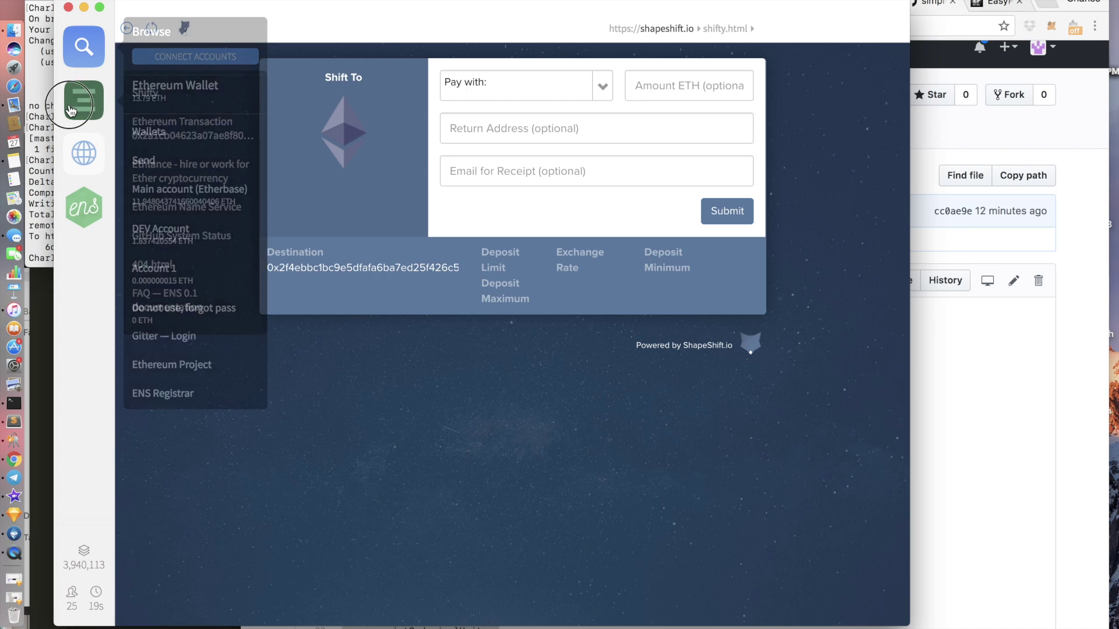
Return to DEV Account and check its 1,000 CTW CryptoWatchersToken balance
{"action": "left_click", "coordinate": [87, 98]}
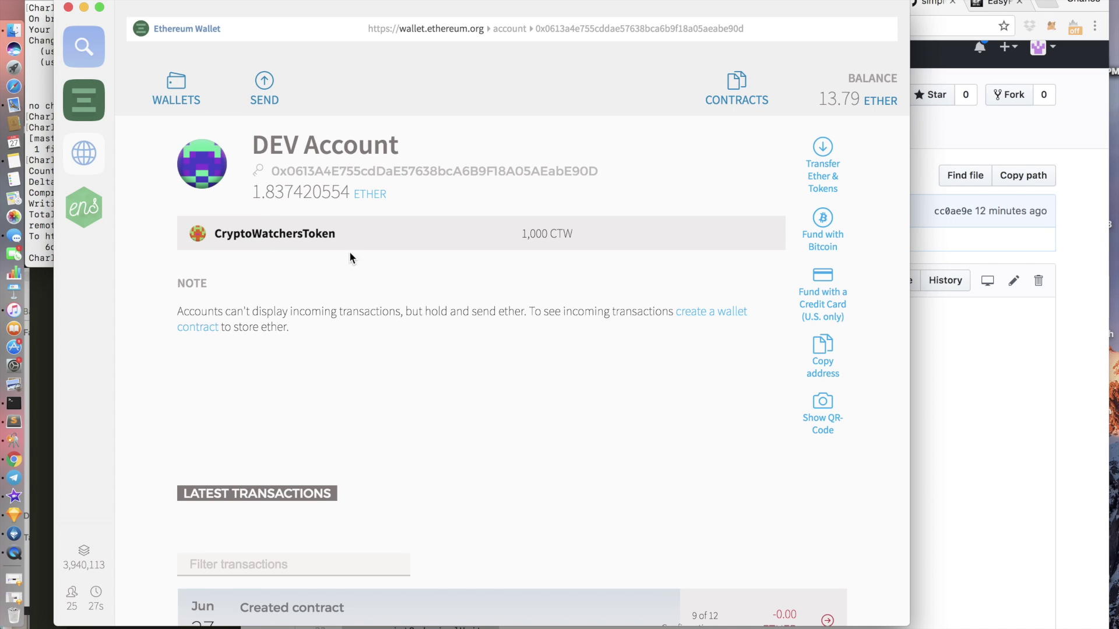
{"action": "mouse_move", "coordinate": [252, 224]}
{"action": "left_click_drag", "start_coordinate": [516, 236], "coordinate": [582, 231]}
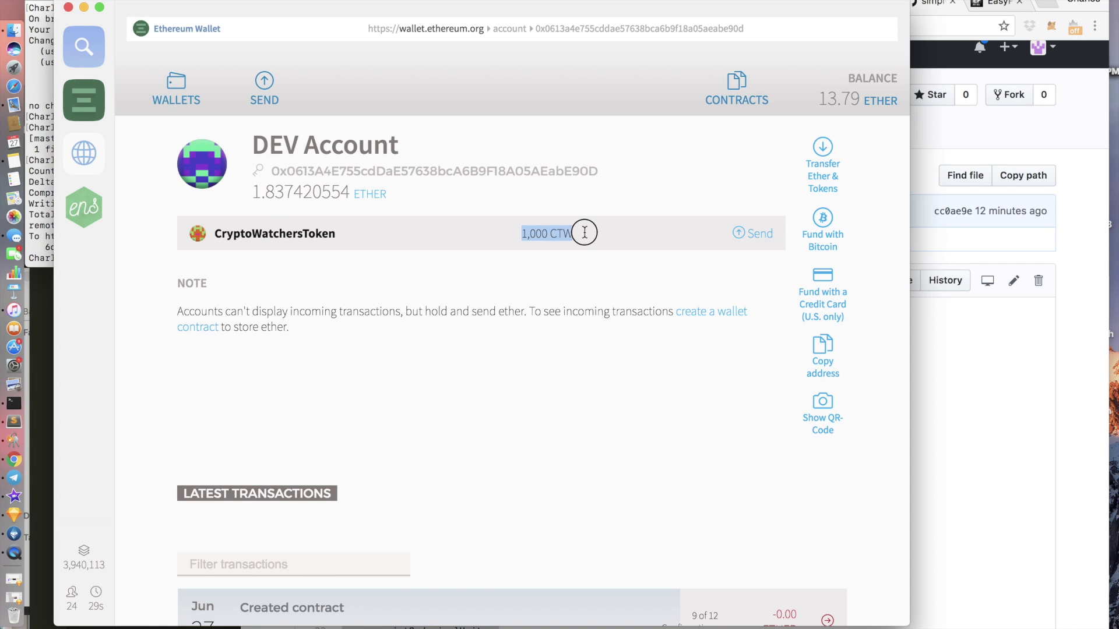
{"action": "left_click", "coordinate": [585, 232]}
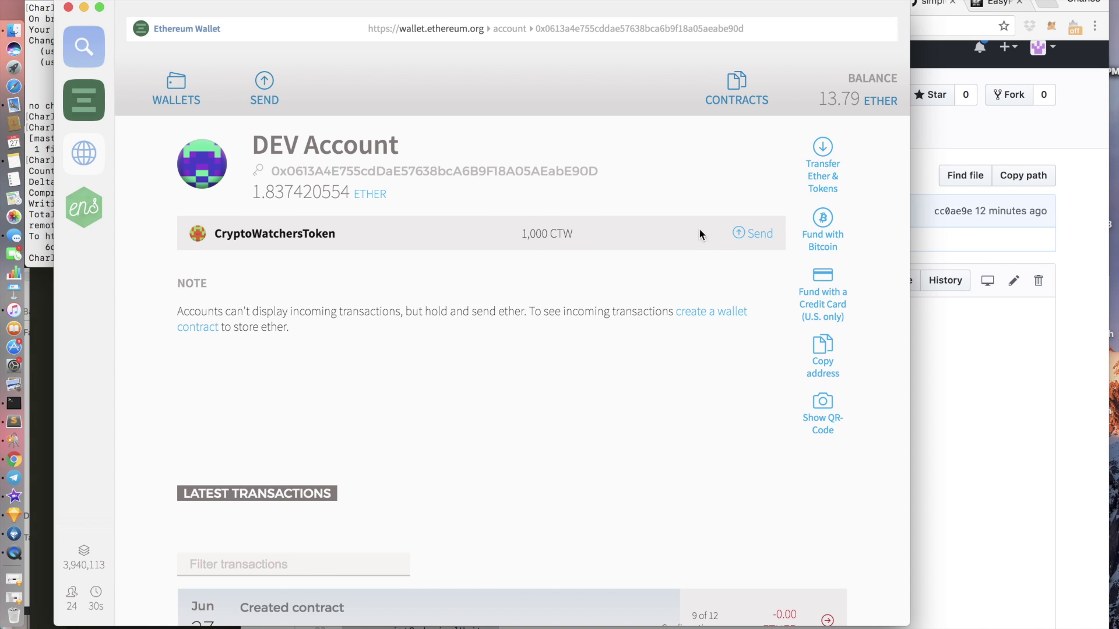
Open a Send funds form for CryptoWatchersToken with the fee lowered to 0.00035093 ether
{"action": "left_click", "coordinate": [751, 236]}
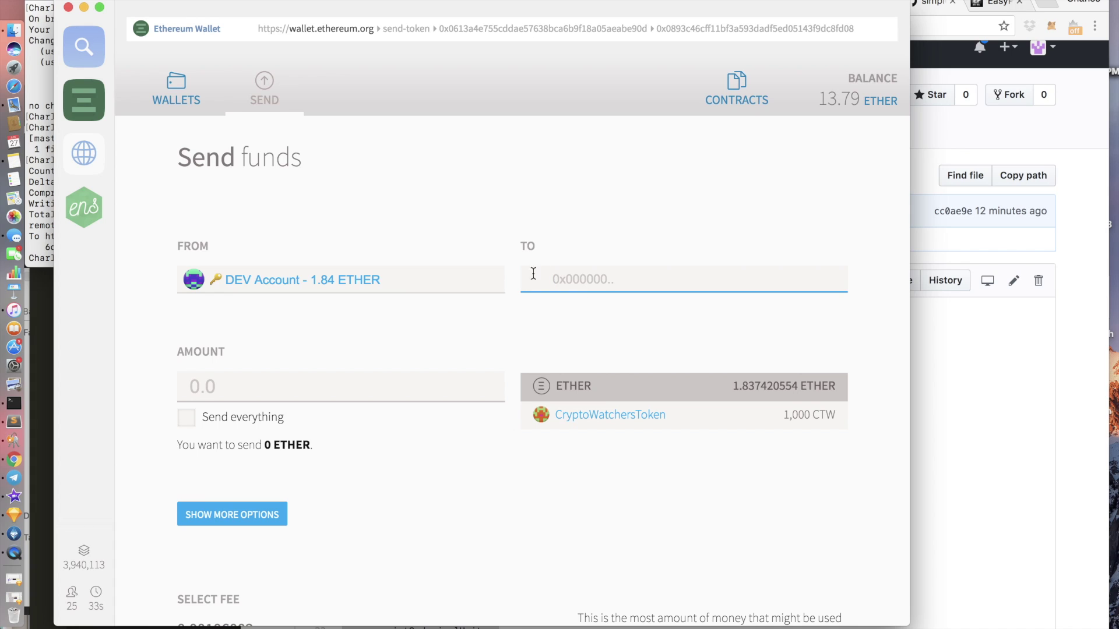
{"action": "left_click", "coordinate": [574, 417]}
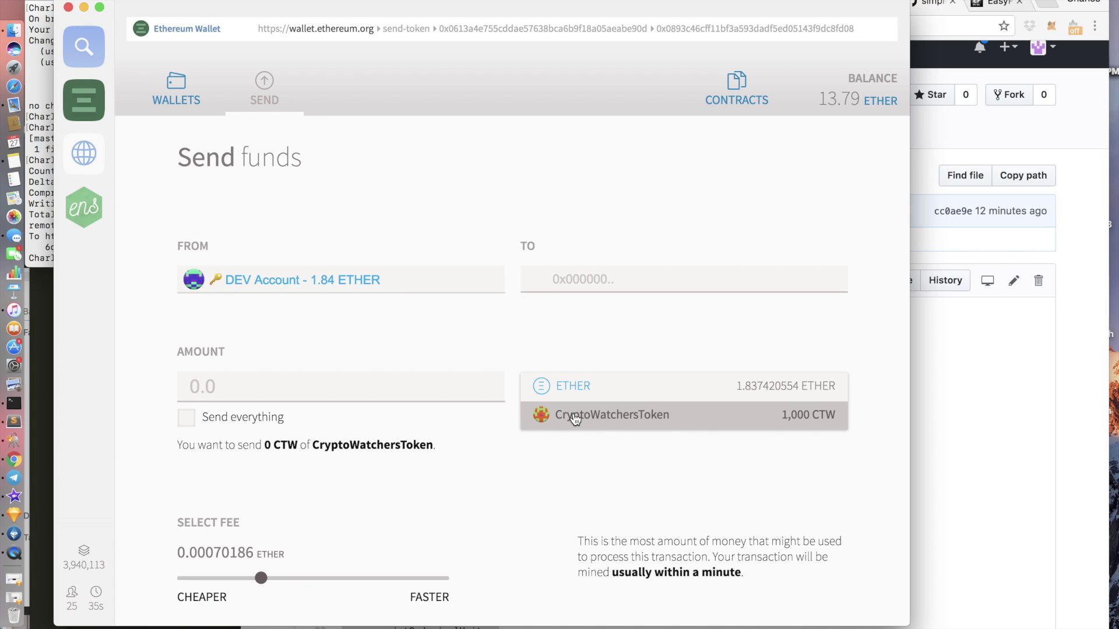
{"action": "scroll", "coordinate": [433, 449], "scroll_direction": "down", "scroll_amount": 2}
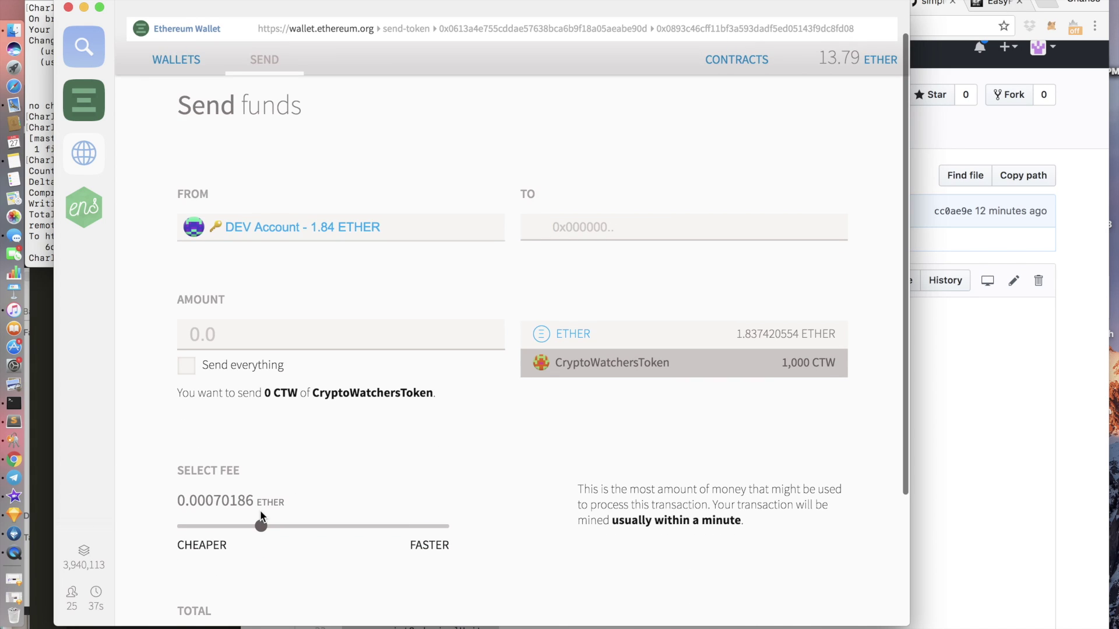
{"action": "left_click_drag", "start_coordinate": [261, 526], "coordinate": [209, 526]}
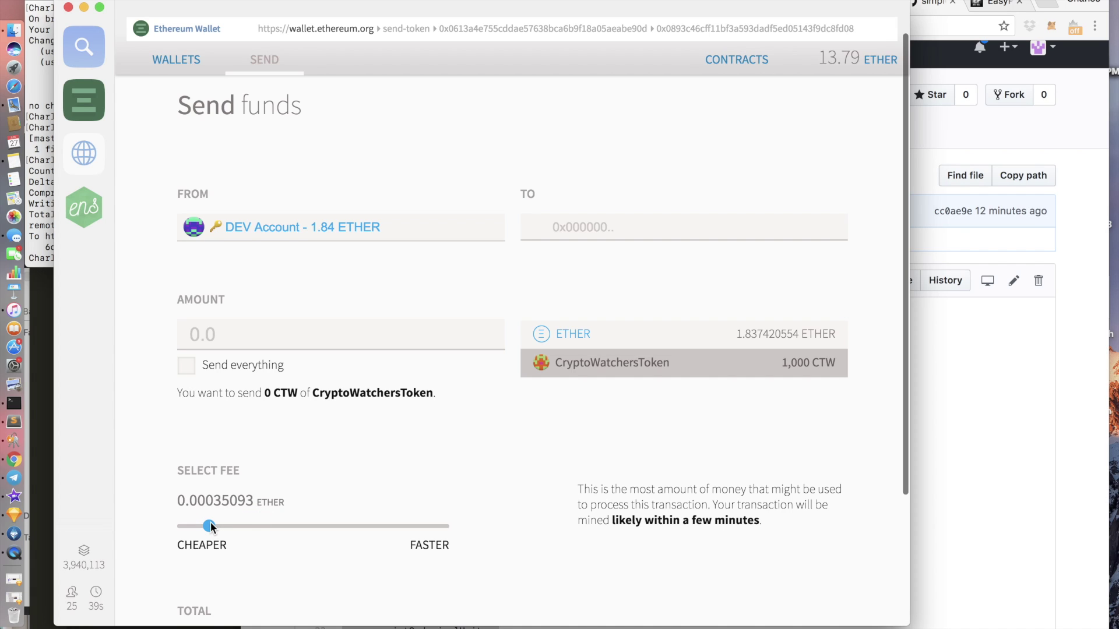